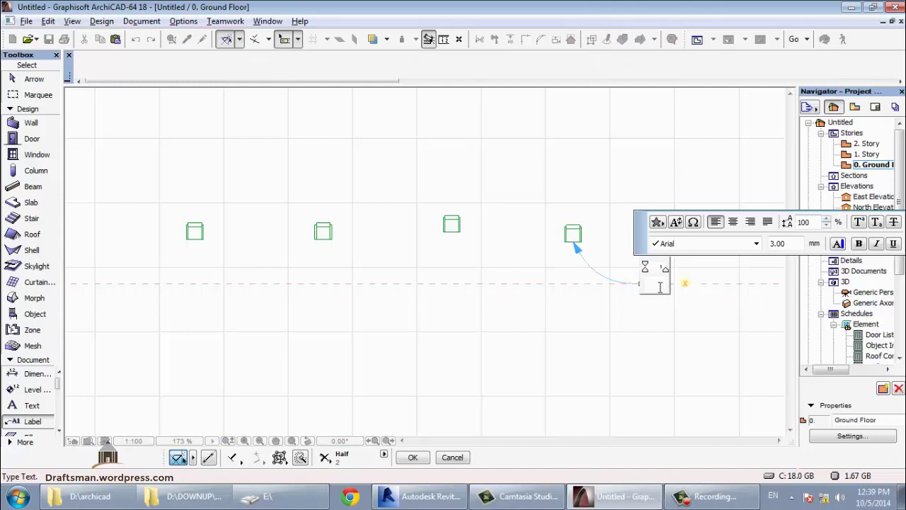
Enter the label text DF, SD and F on three lines for the rightmost armchair's leader label.
text(DF)
key(Return)
text(SD)
key(Return)
text(F)
click(420, 348)
key(Escape)
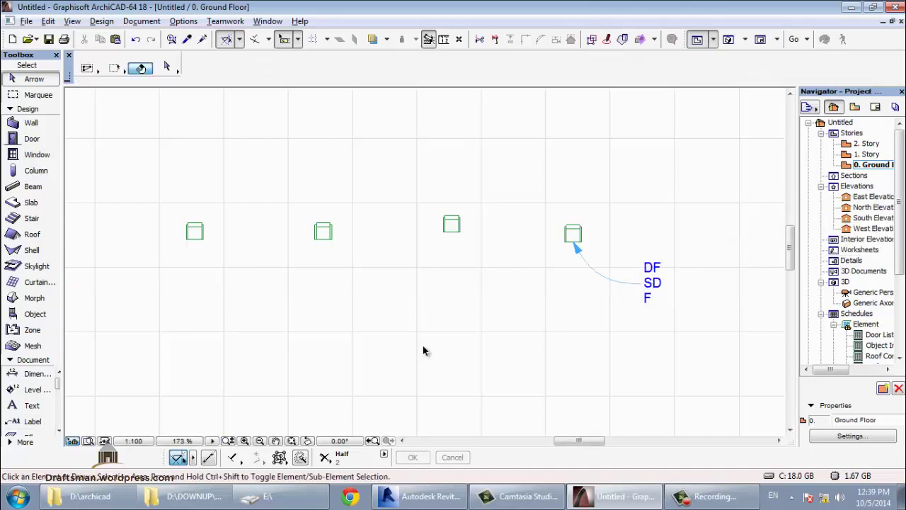
Turn on element labelling for the third armchair from the left and give its label the text DFSDFSF.
click(459, 235)
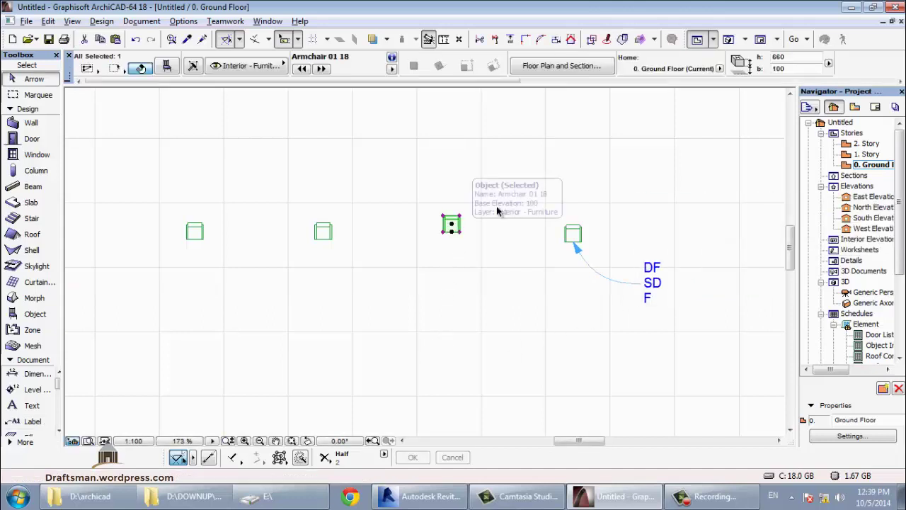
click(681, 82)
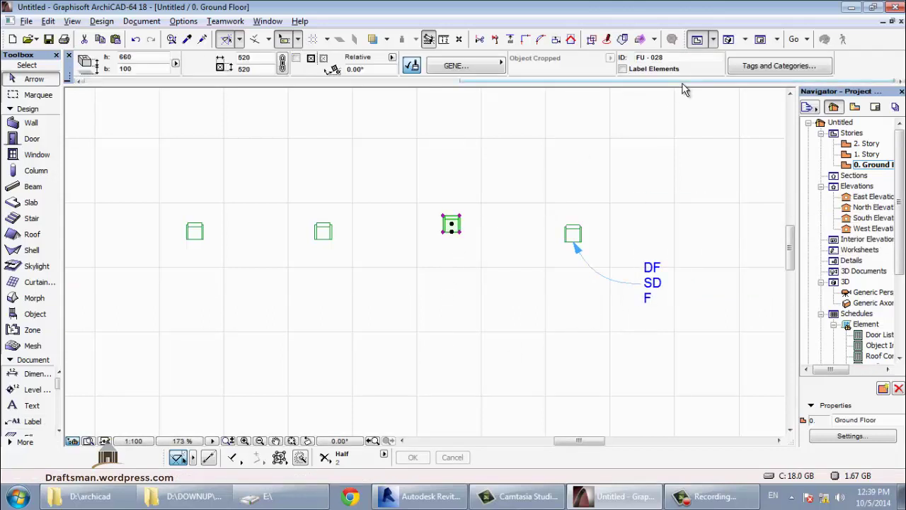
click(635, 71)
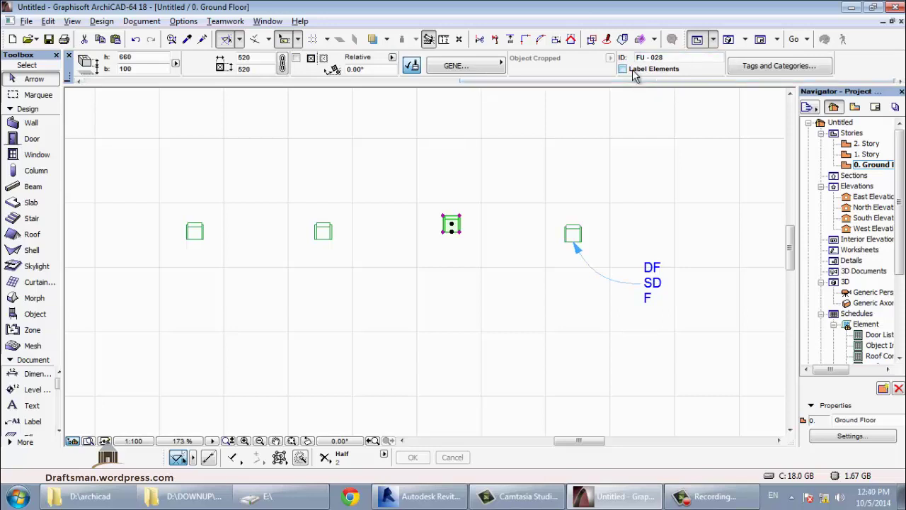
click(469, 210)
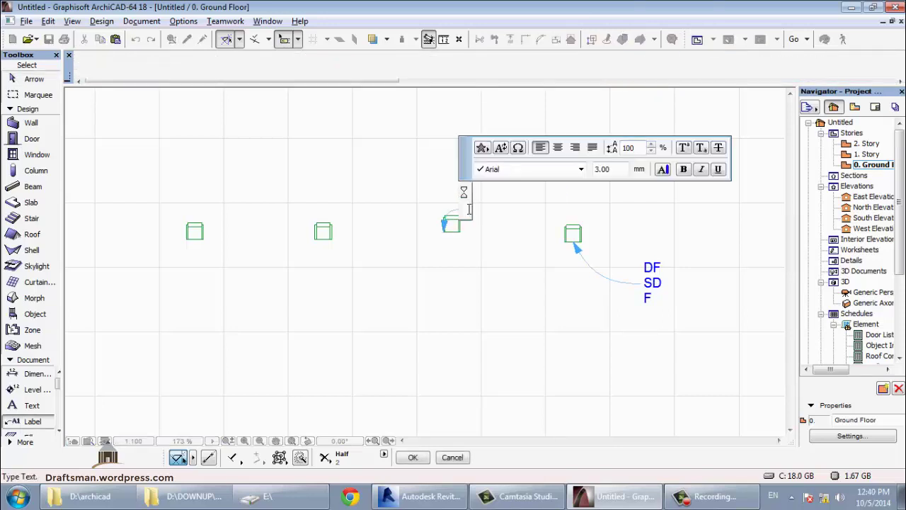
text(DFSDFSF)
click(381, 189)
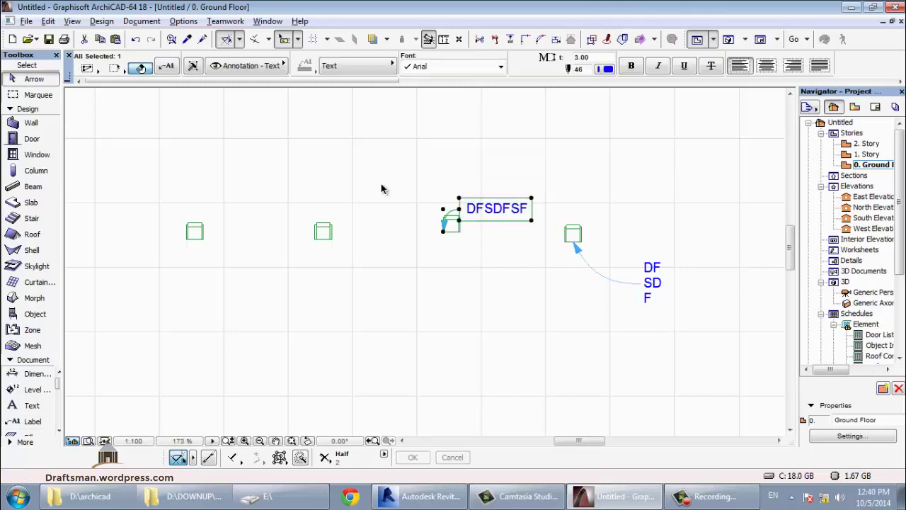
click(379, 189)
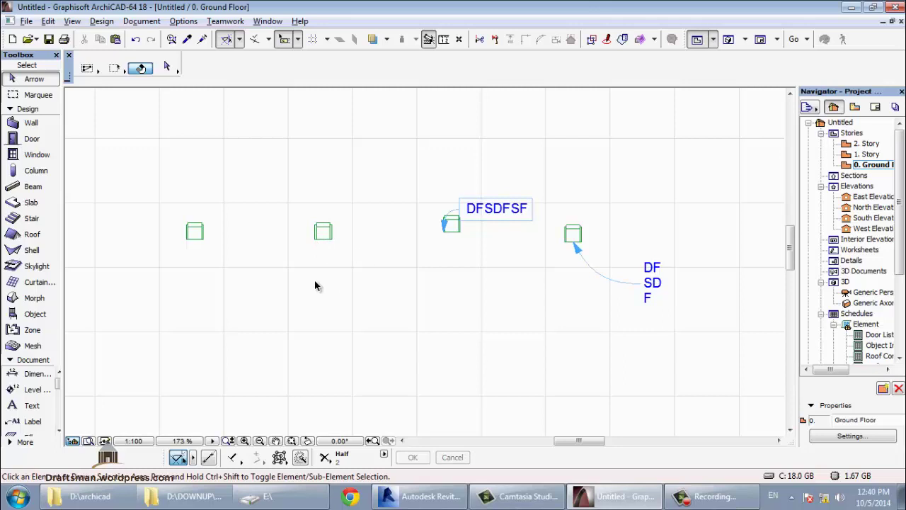
In the label defaults, set the Wall, Column, Beam, Window, Door, Skylight and Object tools to ID labels with bold italic text.
double_click(36, 422)
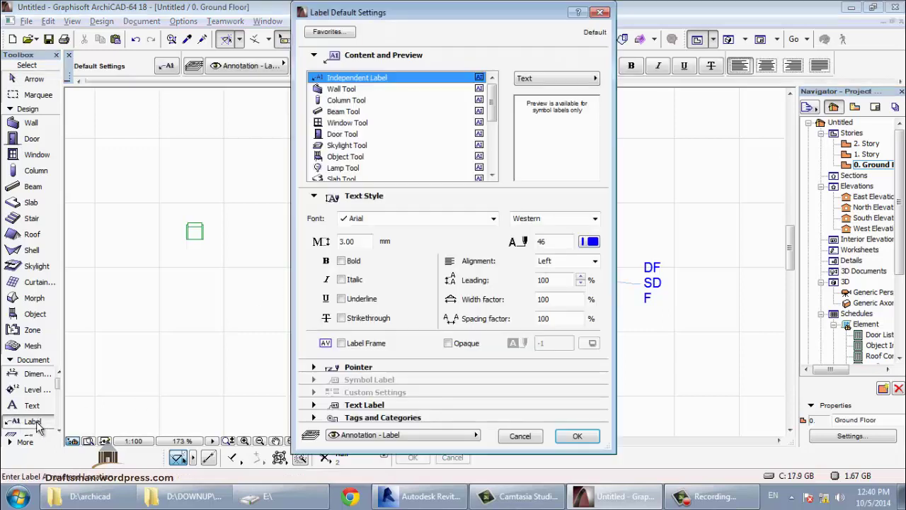
click(374, 158)
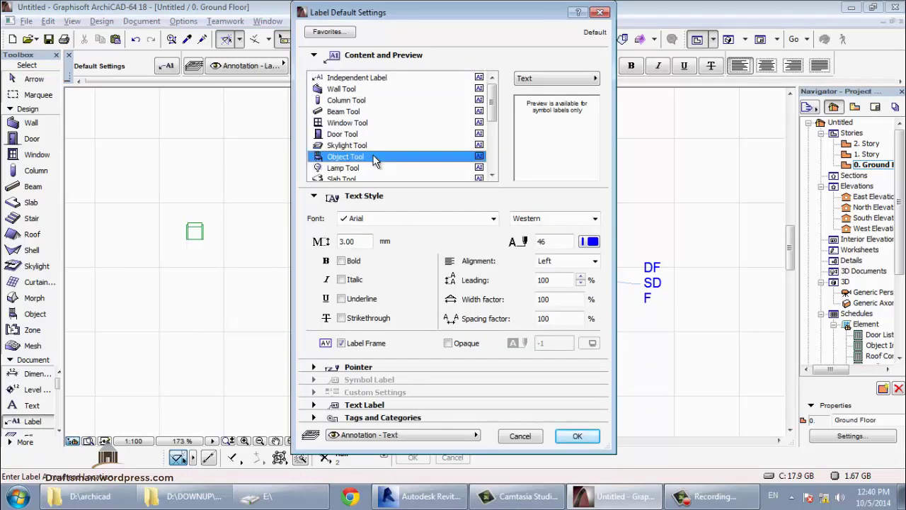
ctrl+click(354, 89)
ctrl+click(354, 100)
ctrl+click(353, 111)
ctrl+click(350, 145)
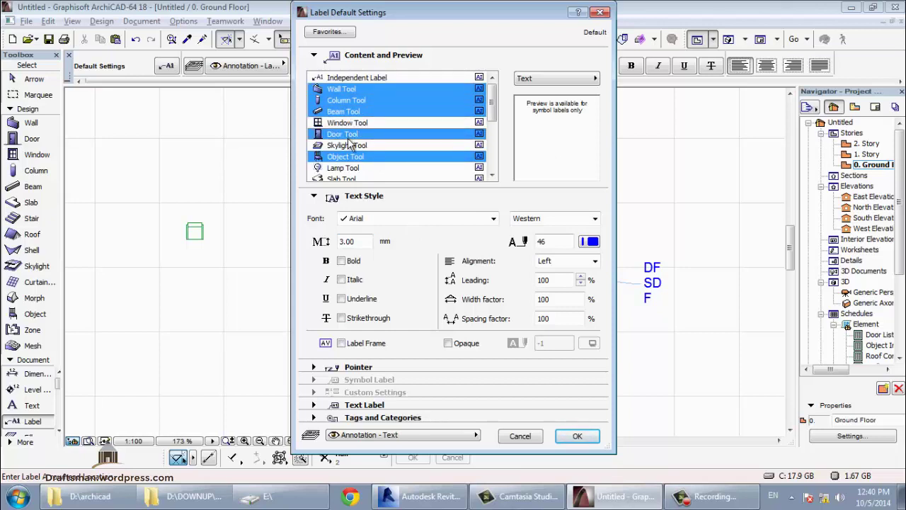
ctrl+click(351, 145)
ctrl+click(349, 146)
ctrl+click(347, 133)
ctrl+click(347, 123)
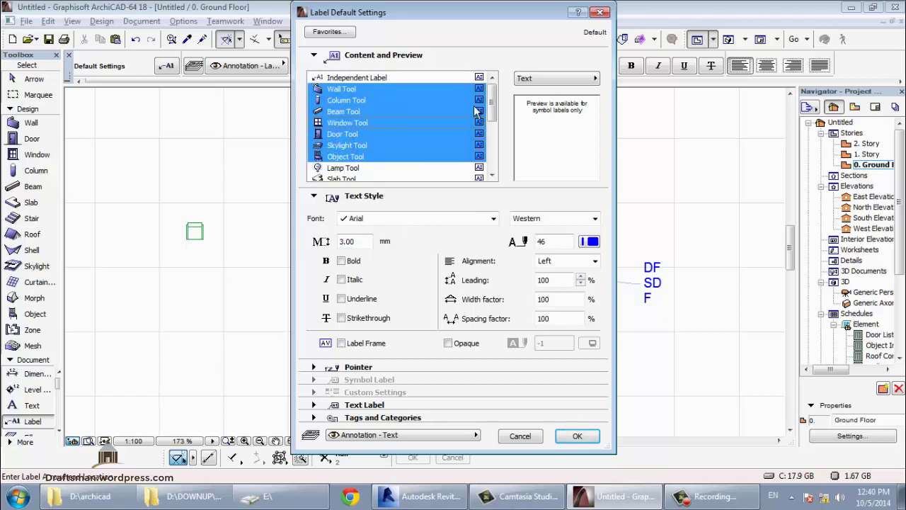
click(575, 81)
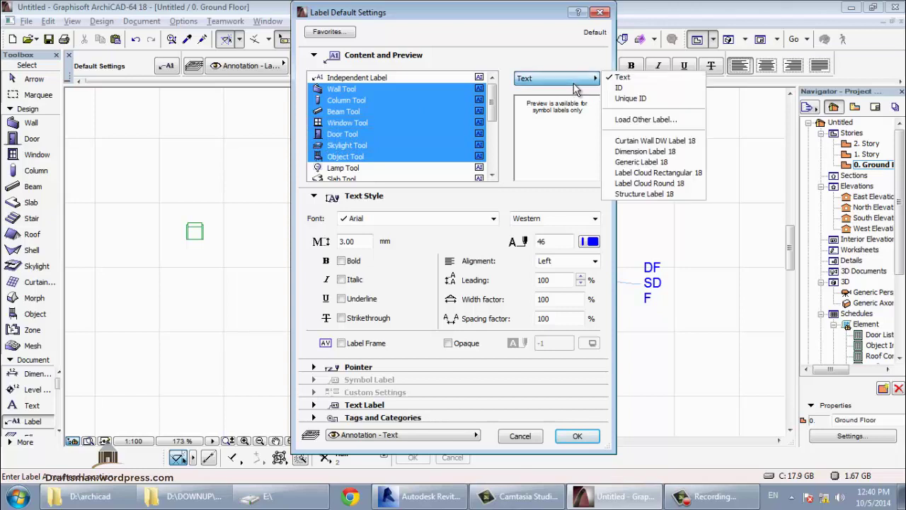
click(620, 87)
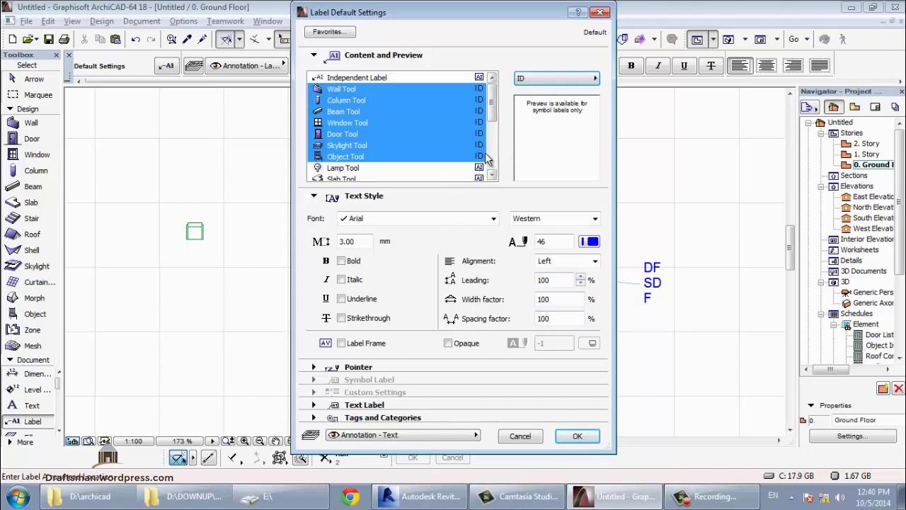
click(347, 262)
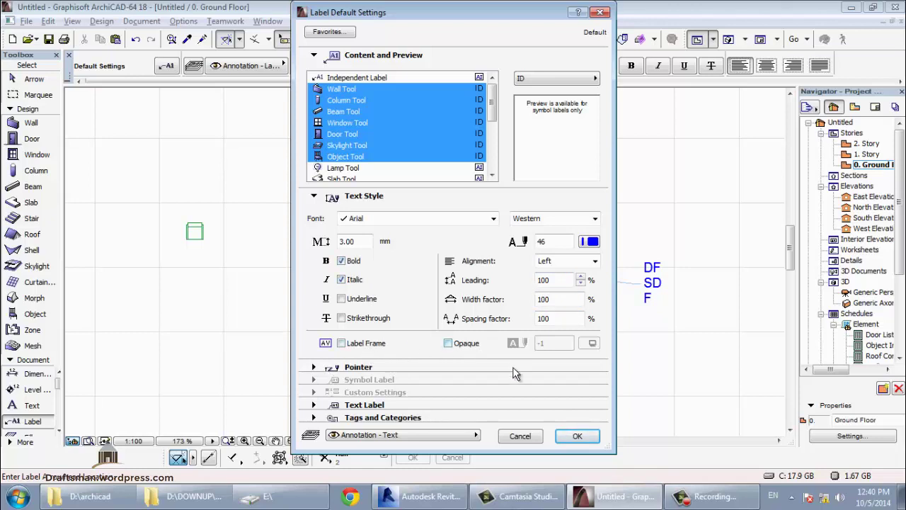
click(575, 438)
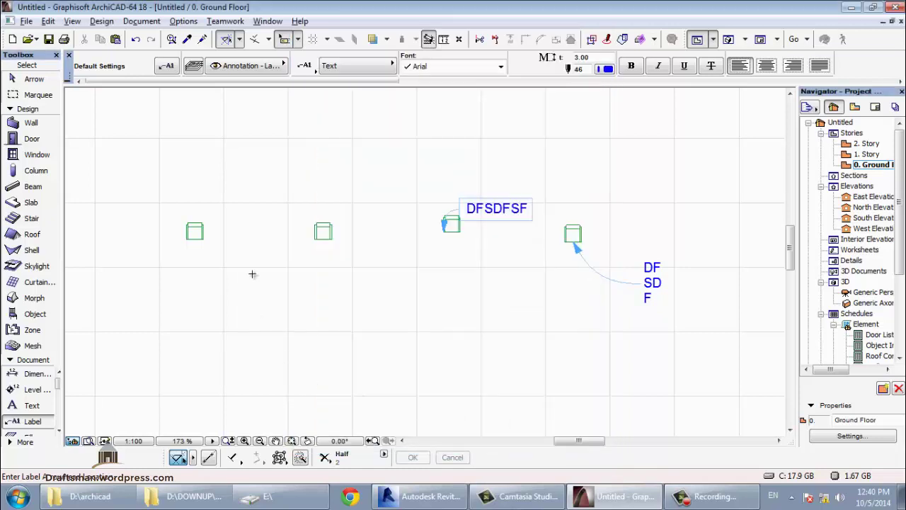
Turn on element labelling for the two leftmost armchairs, one after the other, so each carries its ID label.
key(Escape)
click(333, 231)
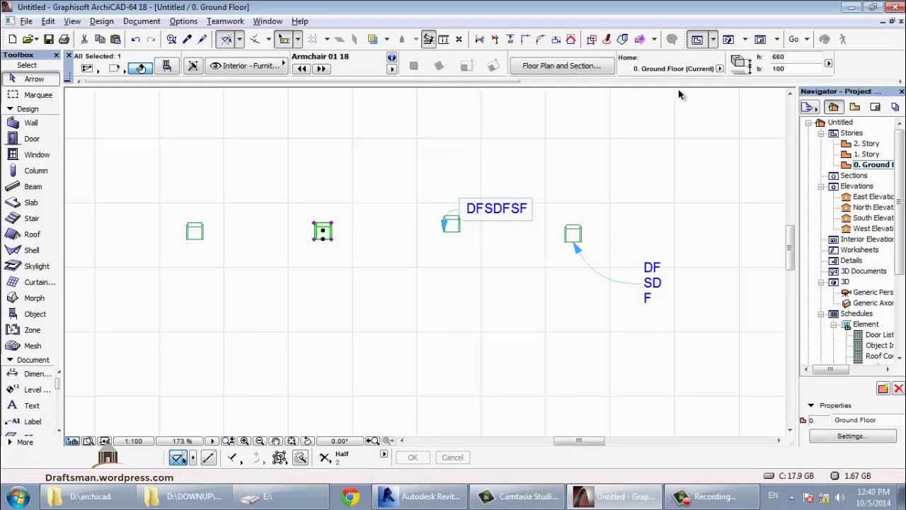
click(652, 70)
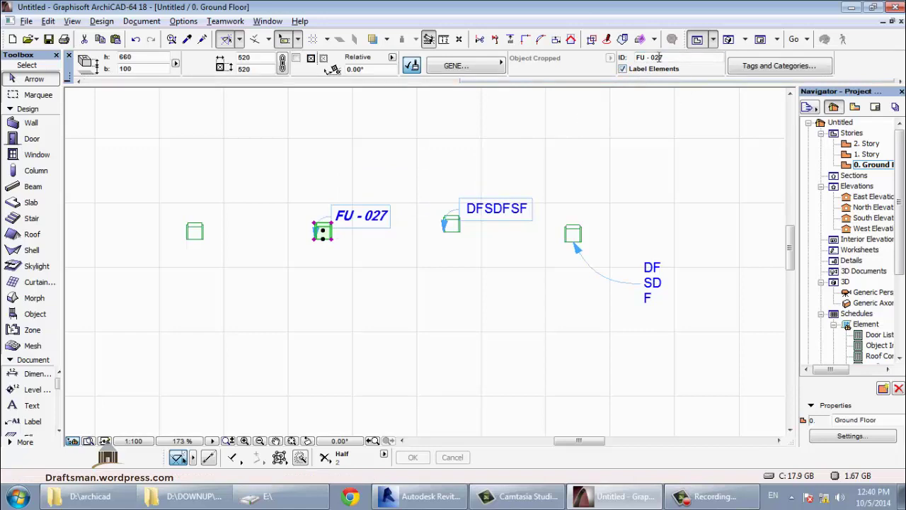
click(198, 231)
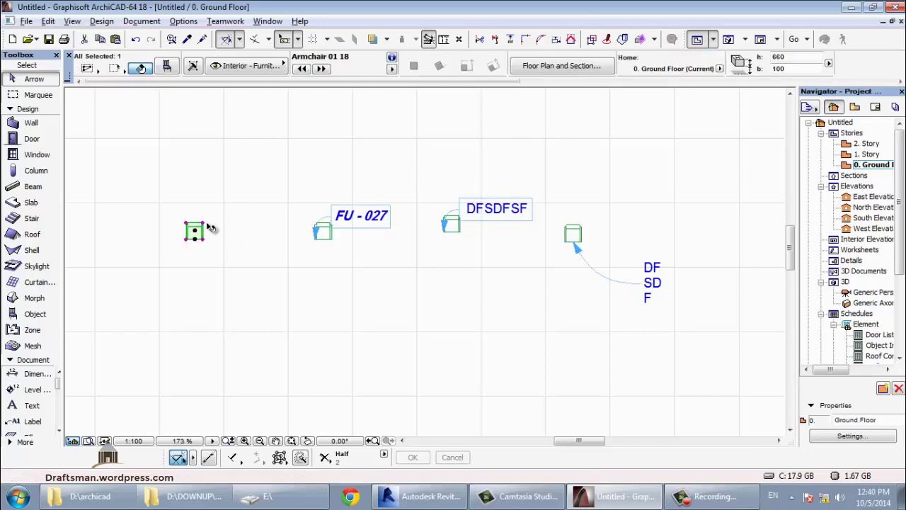
click(688, 82)
click(623, 69)
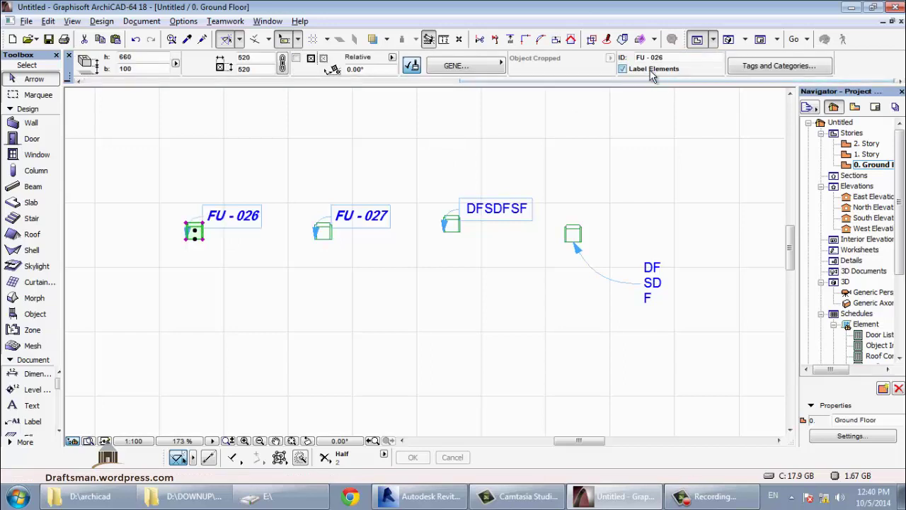
click(292, 225)
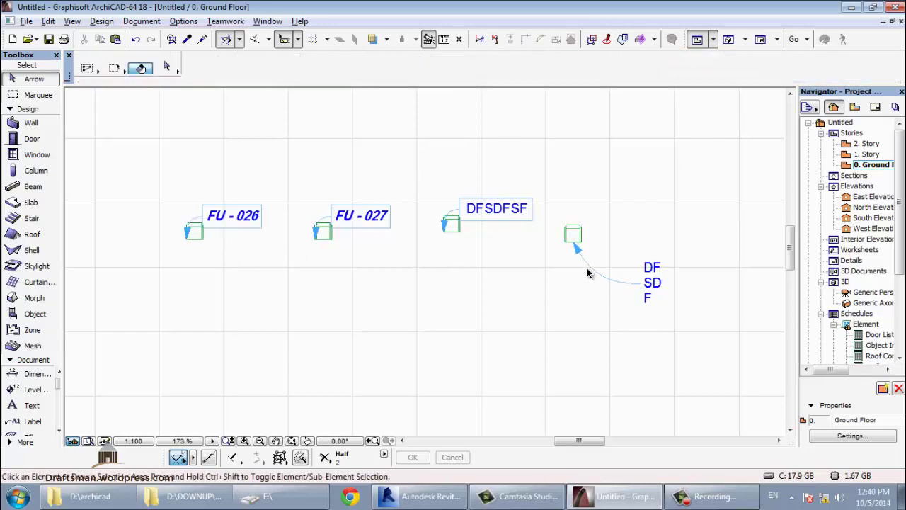
Turn on the ID label for the rightmost armchair and delete its old three-line text label.
click(574, 231)
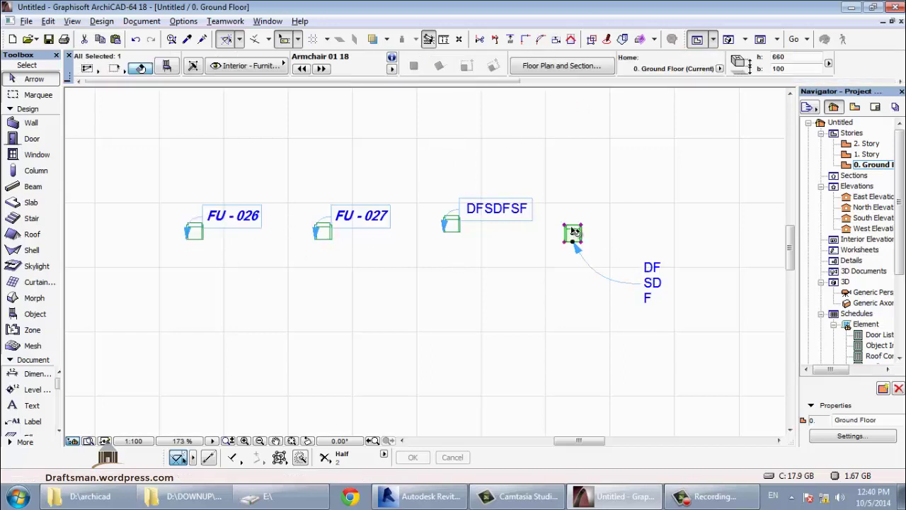
click(653, 81)
click(622, 69)
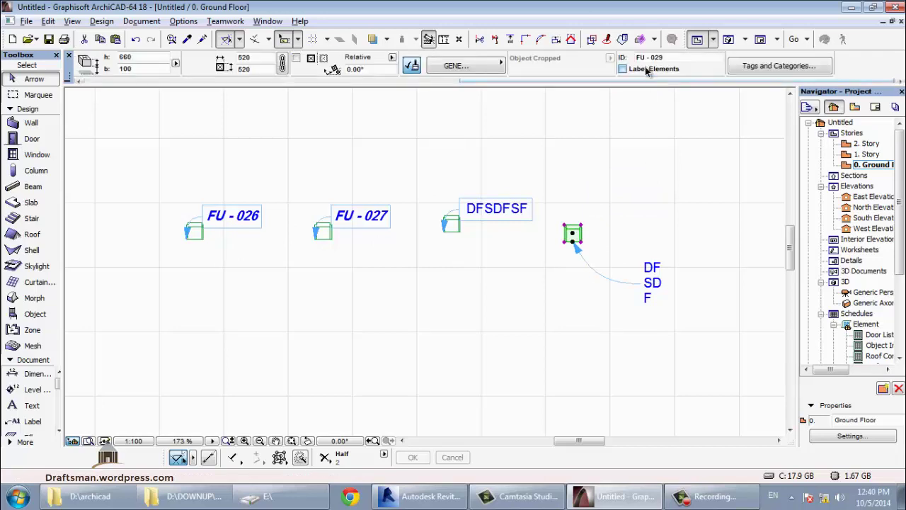
click(680, 257)
click(655, 281)
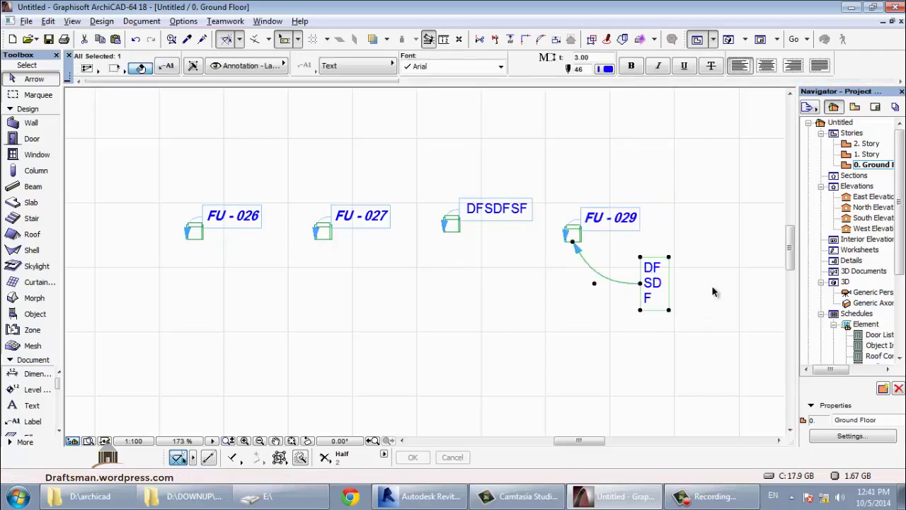
key(Delete)
Open the Element ID Manager and set the element type to Object with a unique ID for each element.
middle_drag(242, 289, 334, 283)
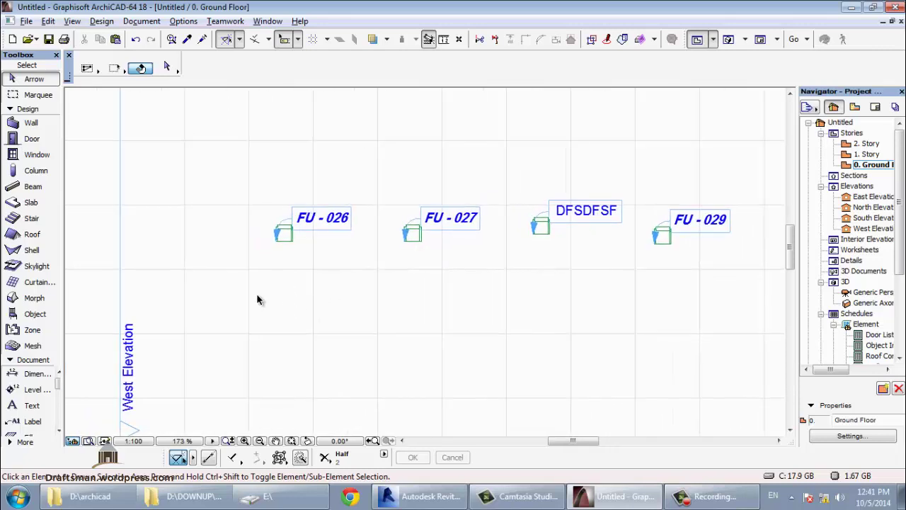
scroll(257, 299, down, 2)
scroll(493, 284, up, 4)
middle_drag(276, 266, 409, 273)
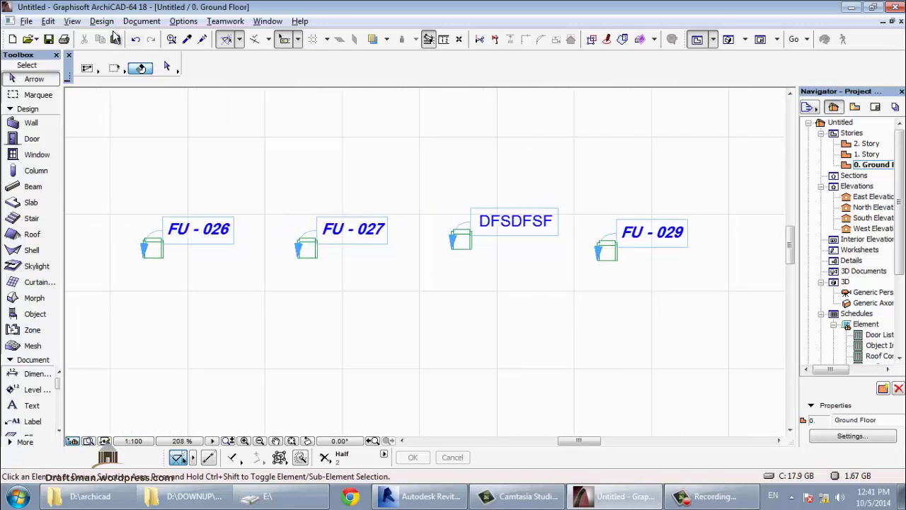
click(142, 21)
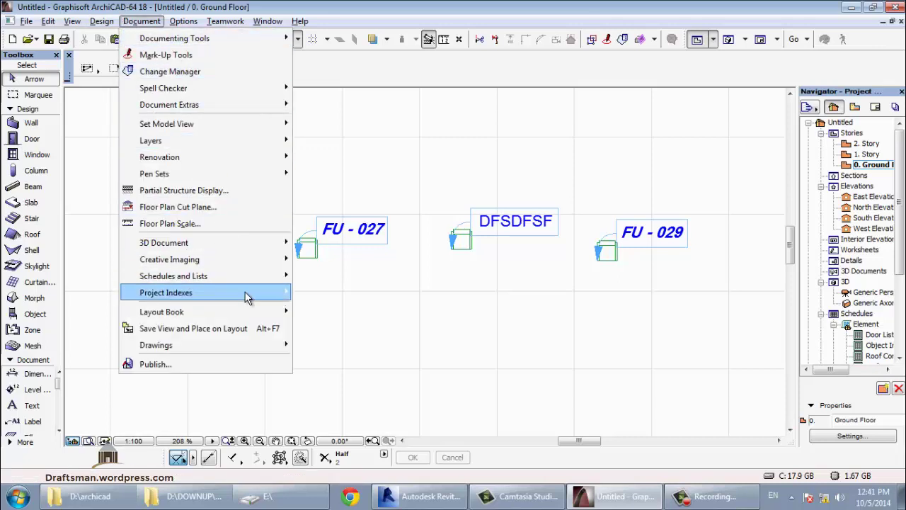
mouse_move(258, 272)
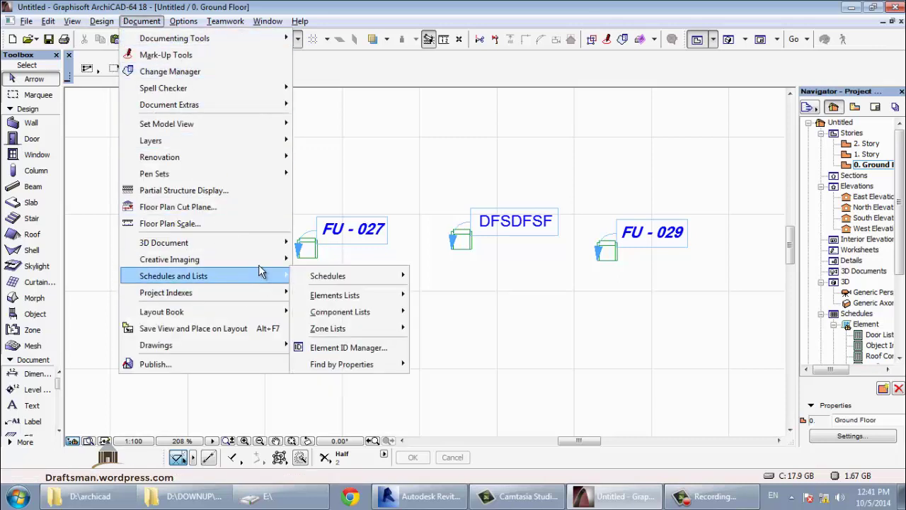
mouse_move(258, 314)
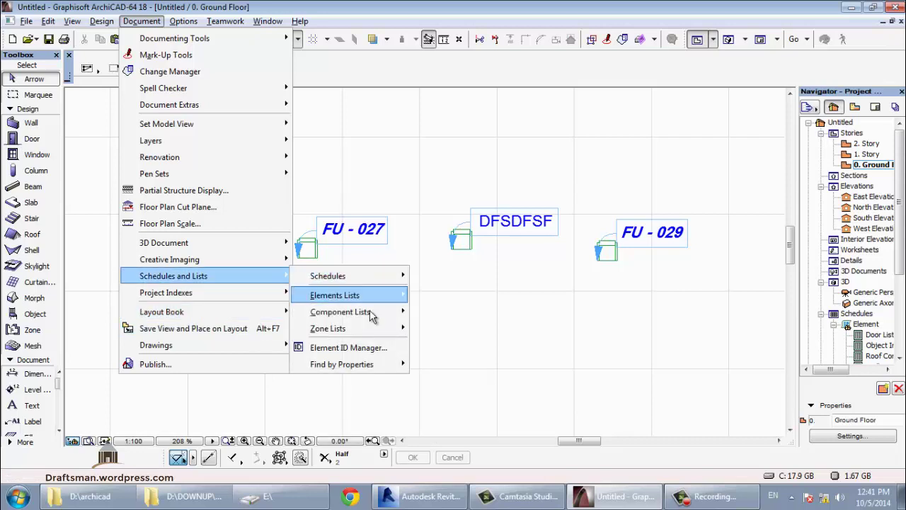
click(373, 349)
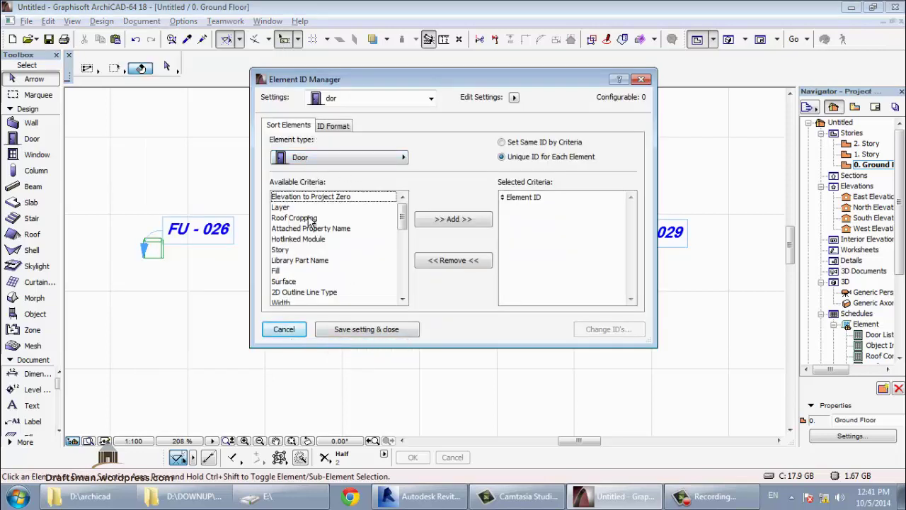
click(328, 161)
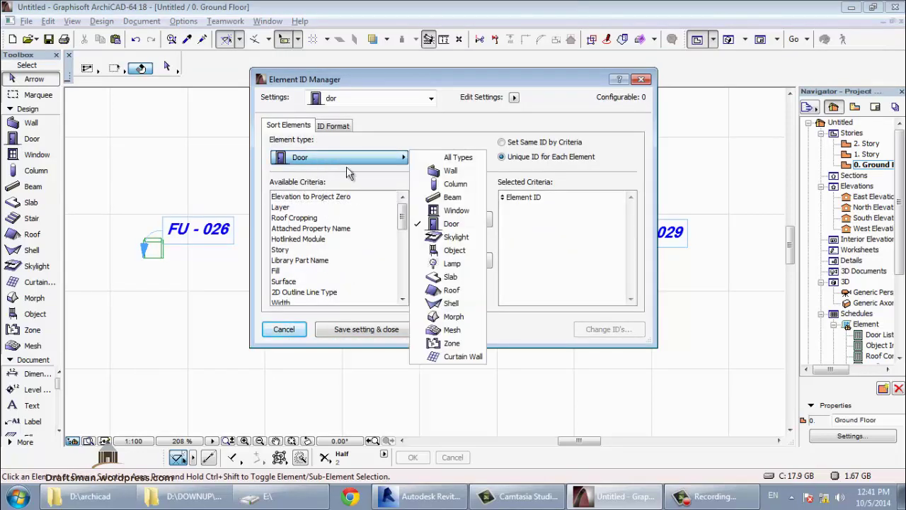
click(467, 248)
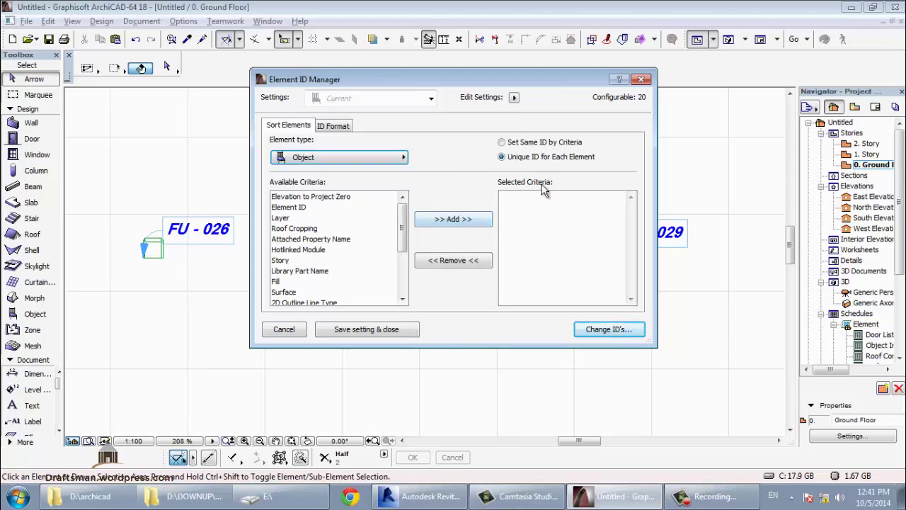
click(527, 143)
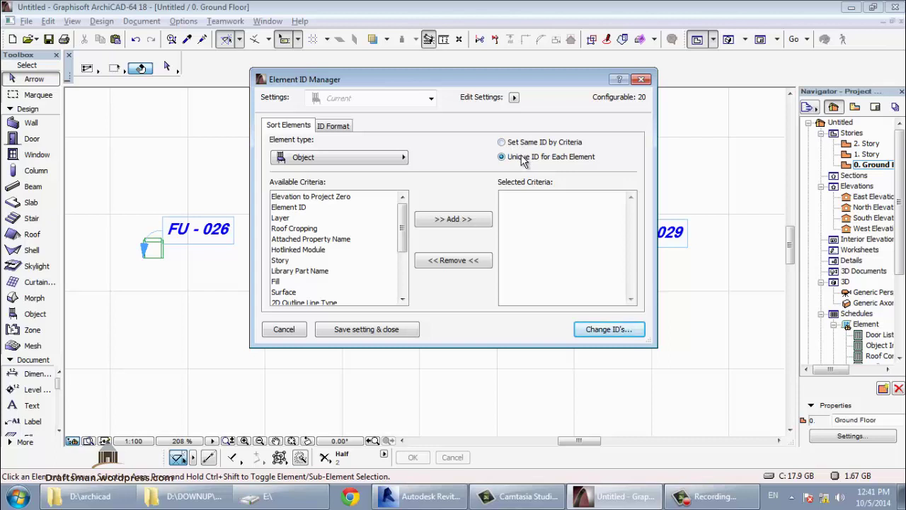
Set the first component of the ID format to 2 characters with the text CH.
click(339, 126)
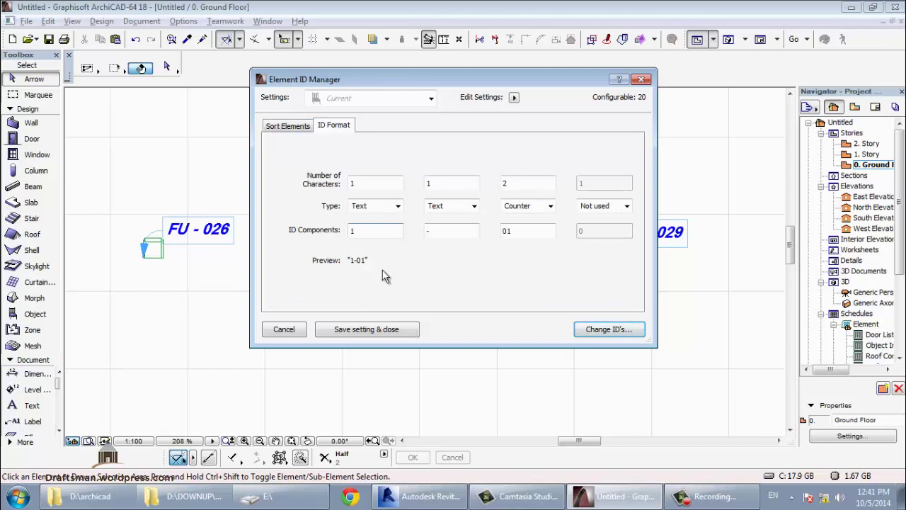
double_click(370, 183)
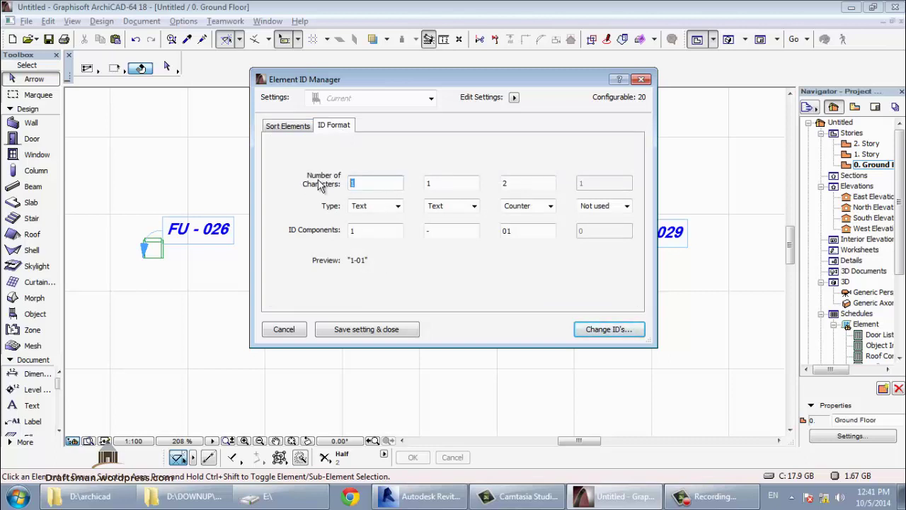
double_click(373, 236)
text(CH)
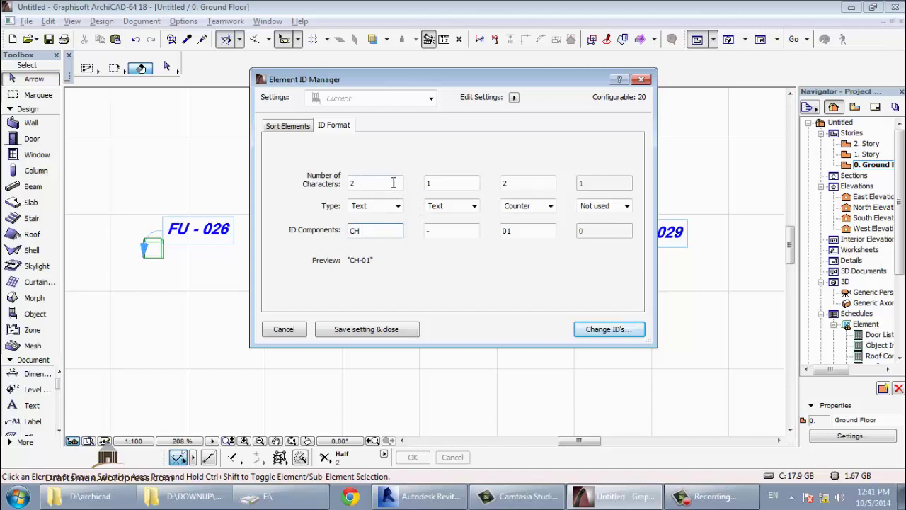
click(464, 214)
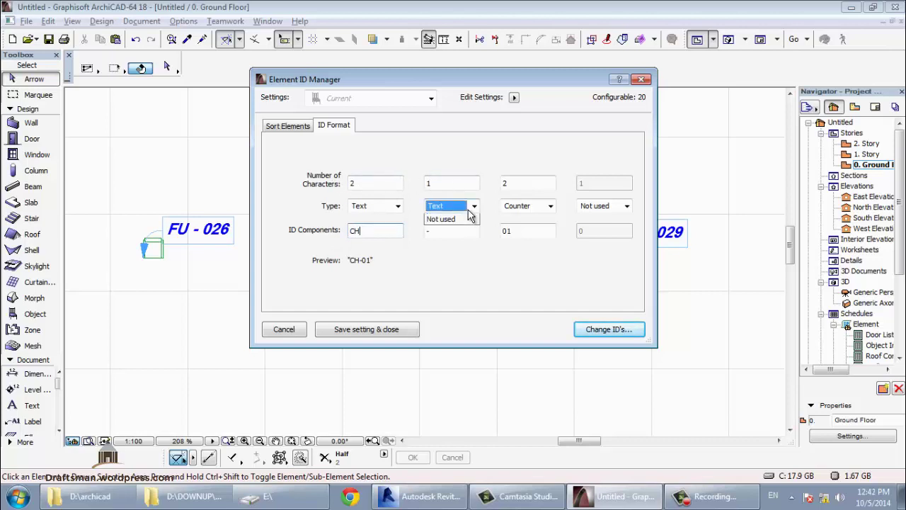
click(469, 215)
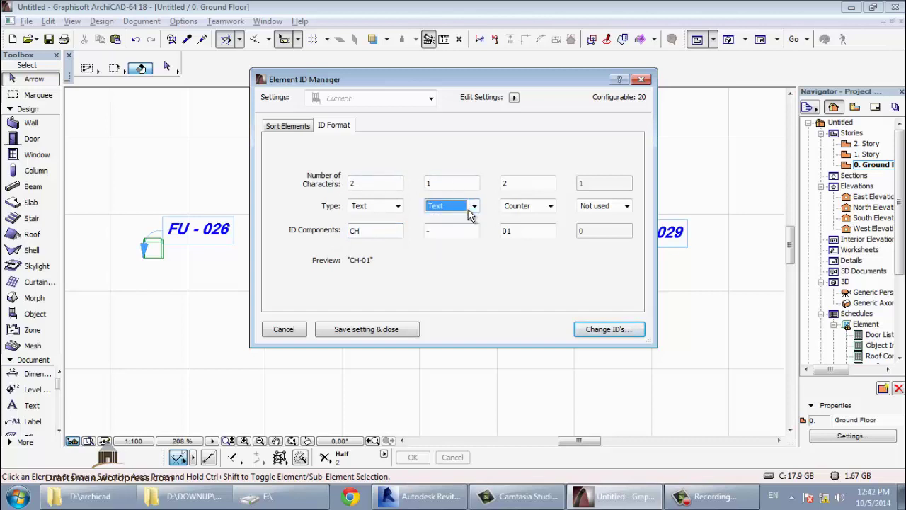
click(526, 187)
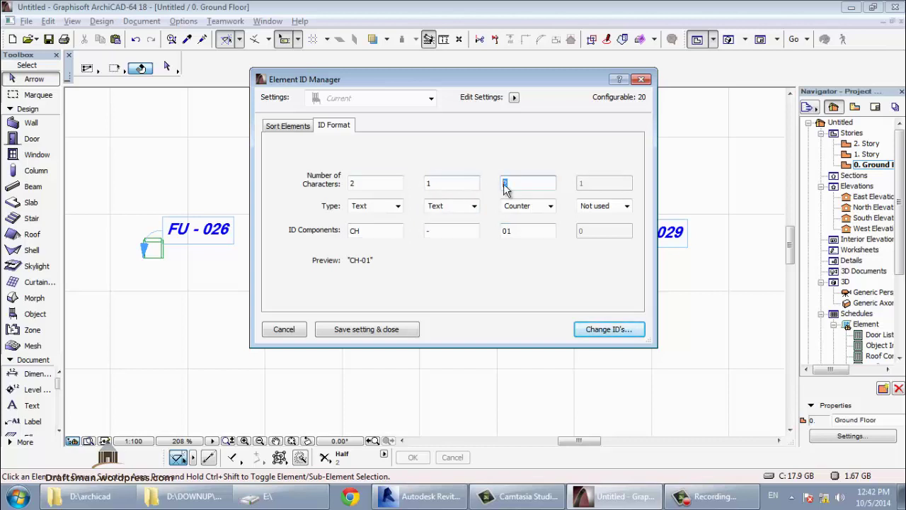
click(533, 207)
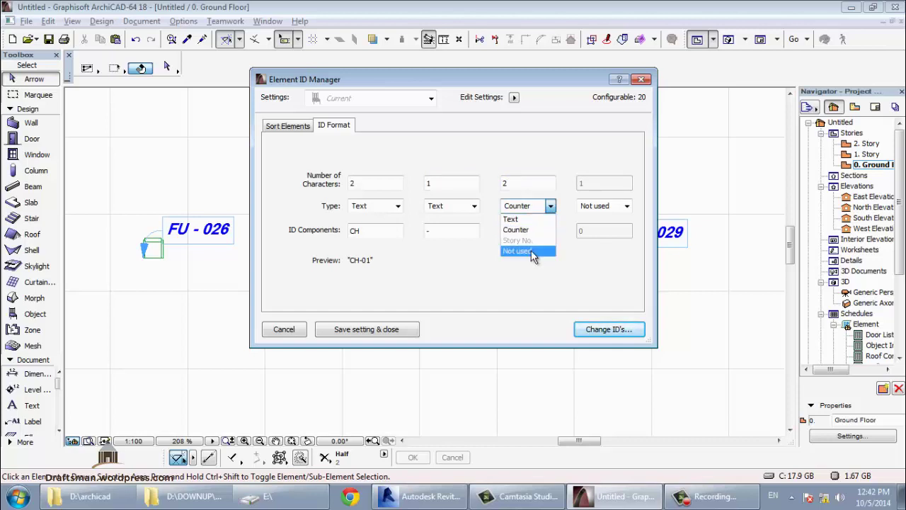
Set the fourth component of the ID format to Counter and the third component to Not used.
click(602, 204)
click(548, 211)
click(607, 206)
click(607, 207)
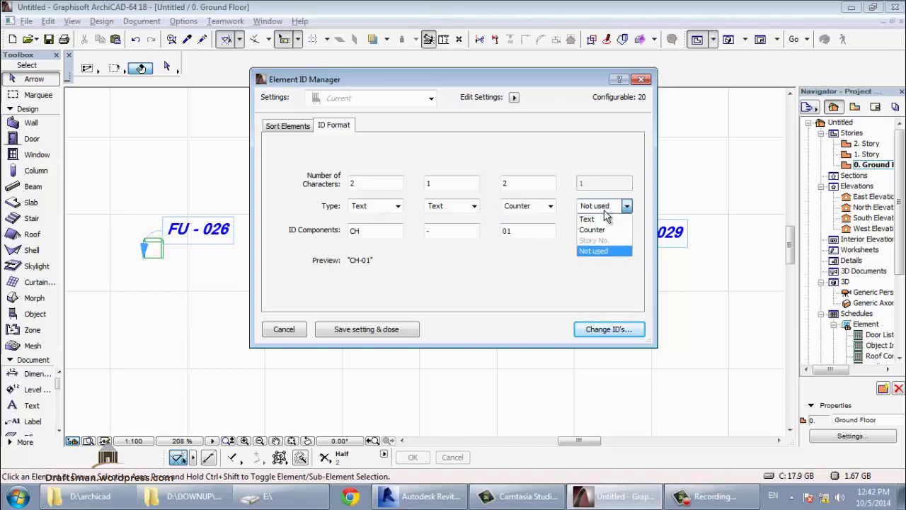
click(604, 230)
click(545, 207)
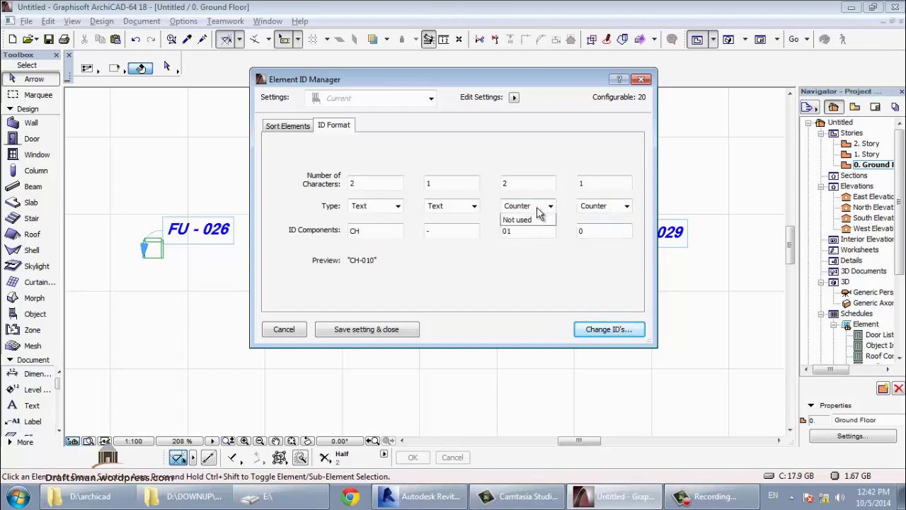
click(521, 251)
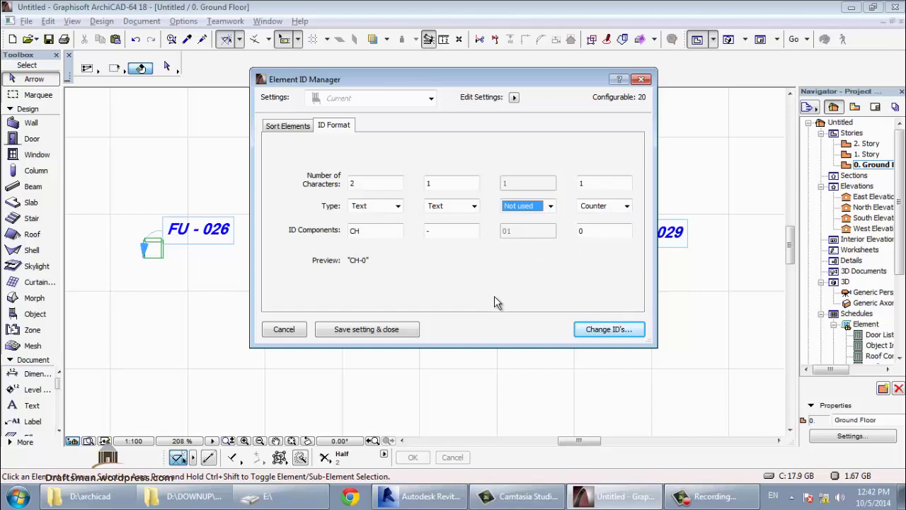
Give the fourth component's counter 3 characters, with numbering starting at 000.
double_click(605, 184)
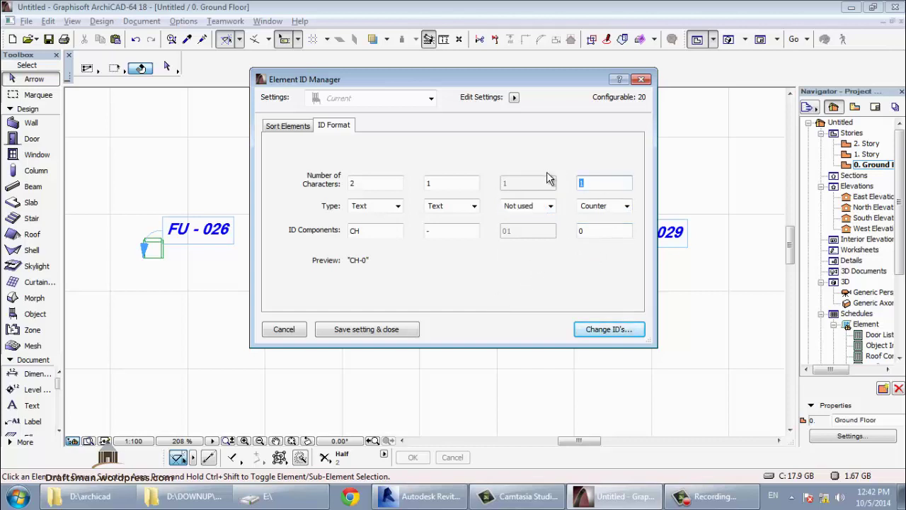
text(3)
double_click(584, 232)
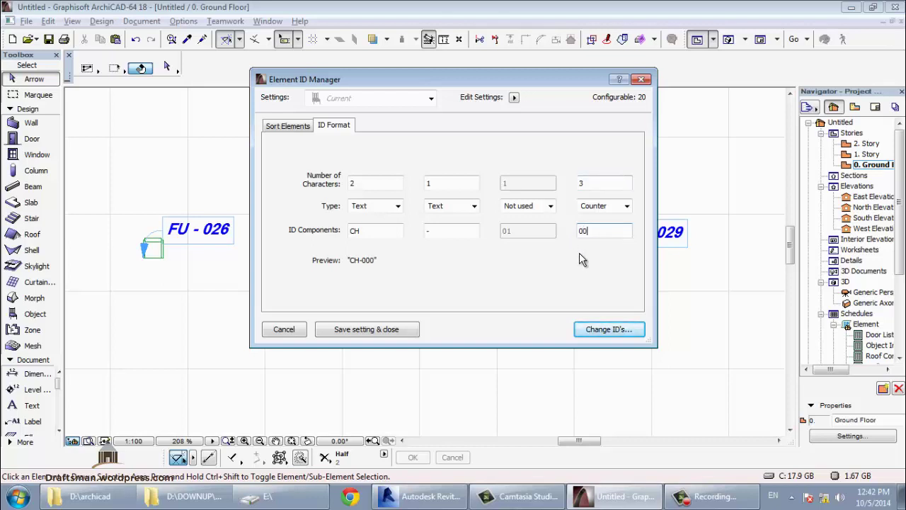
text(0)
Generate the new element IDs from the CH format and accept the resulting Element ID list.
click(612, 330)
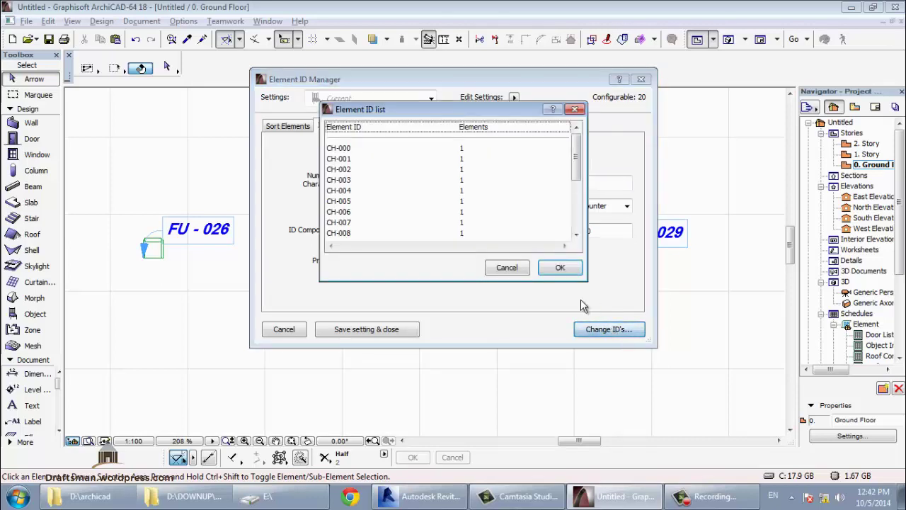
click(378, 147)
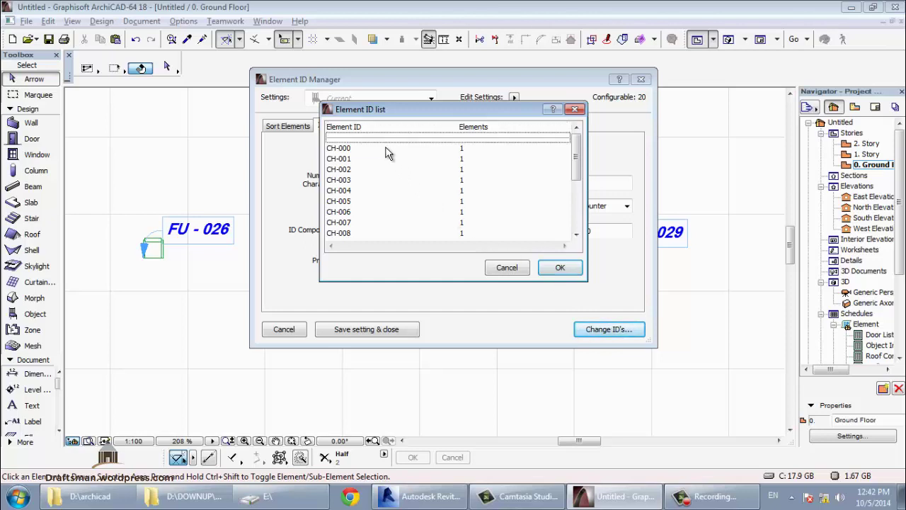
click(387, 148)
click(563, 269)
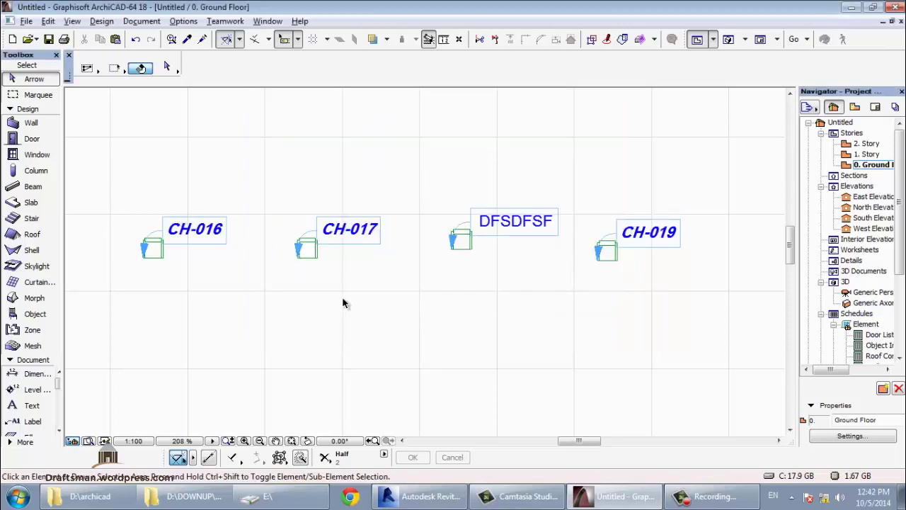
middle_drag(342, 303, 445, 310)
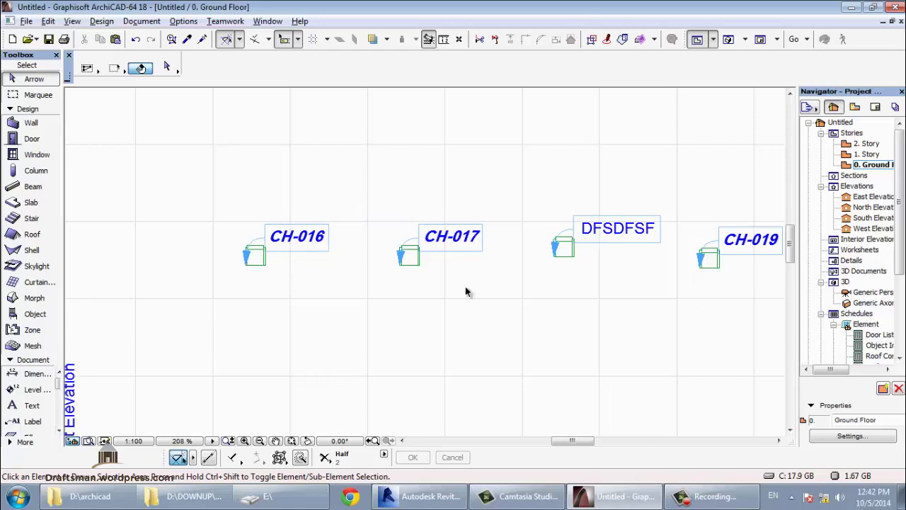
middle_drag(507, 333, 347, 345)
scroll(381, 293, down, 2)
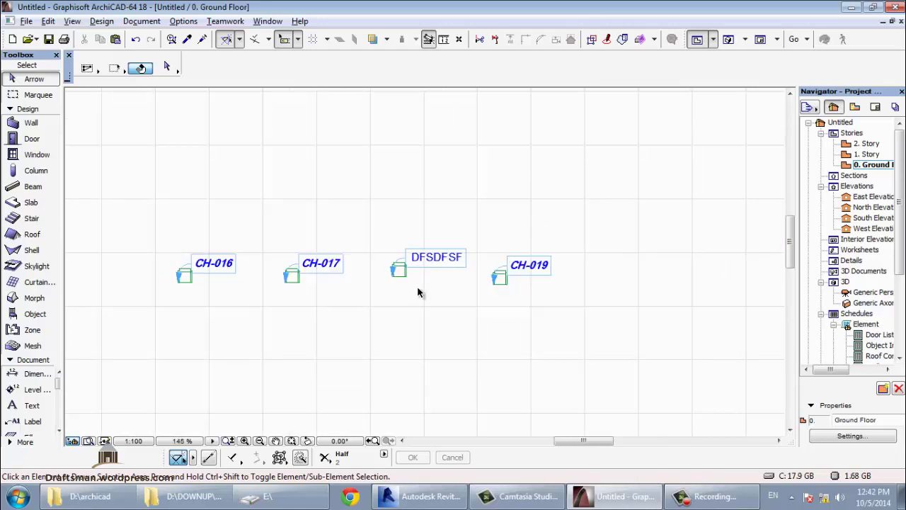
scroll(423, 287, up, 3)
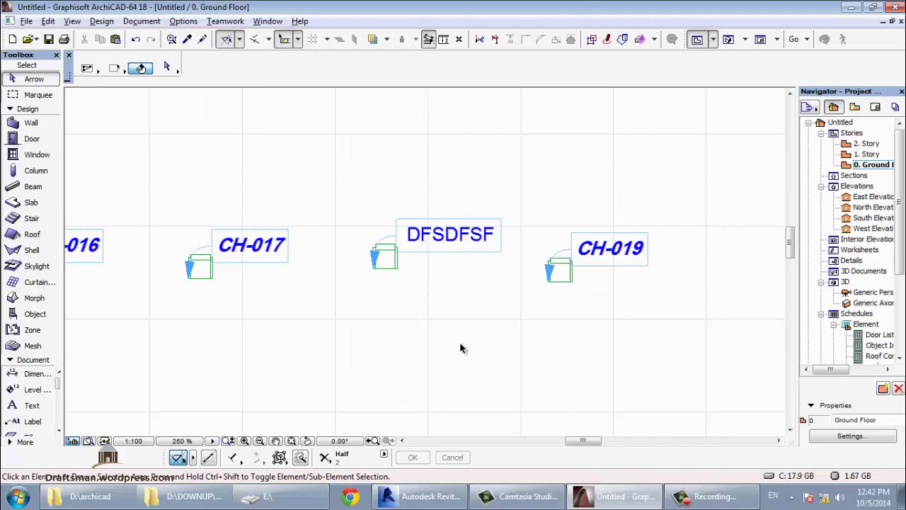
Review the Object Tool's label content and text style in the label default settings.
click(35, 425)
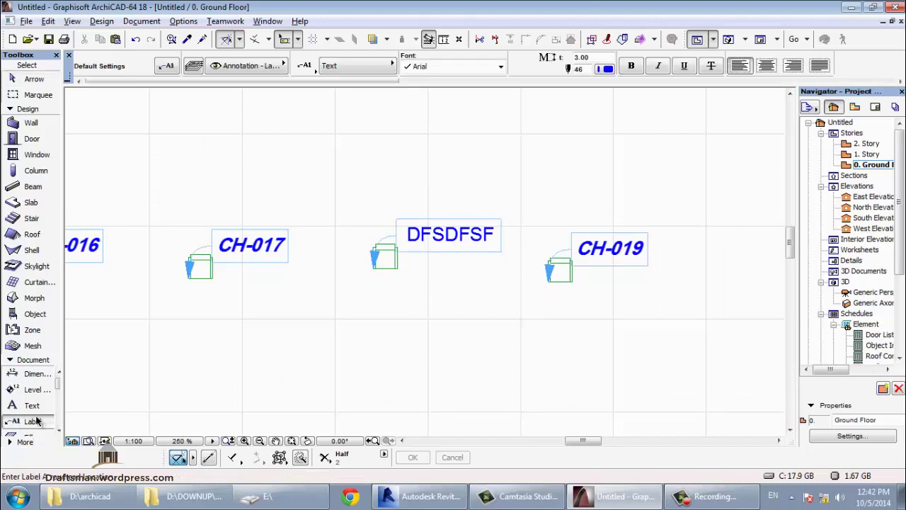
double_click(36, 421)
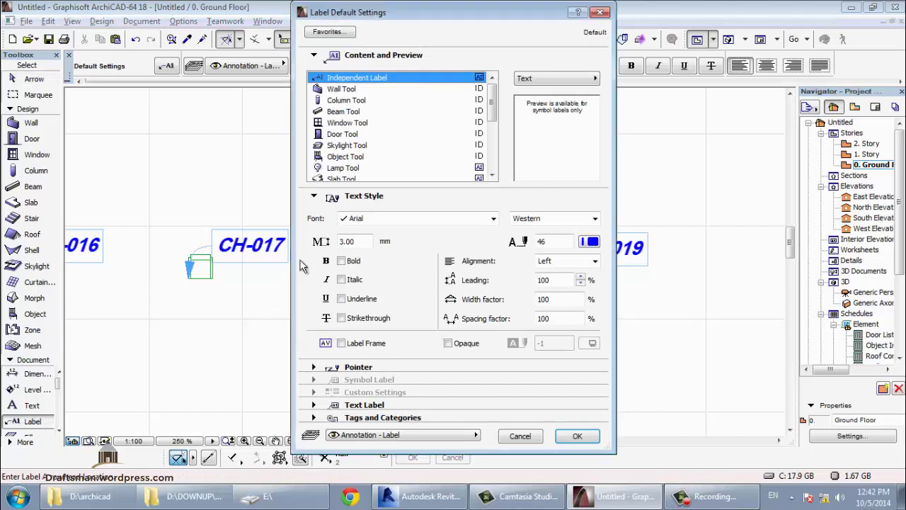
click(346, 157)
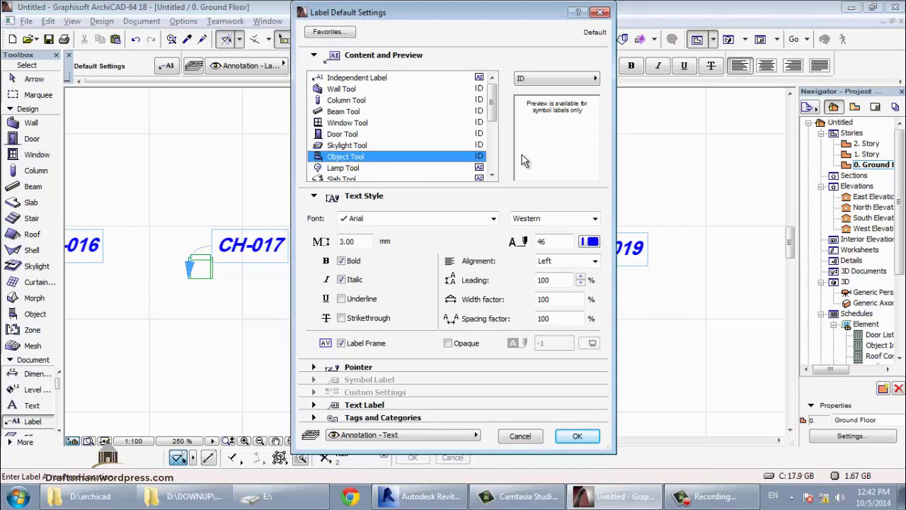
key(Return)
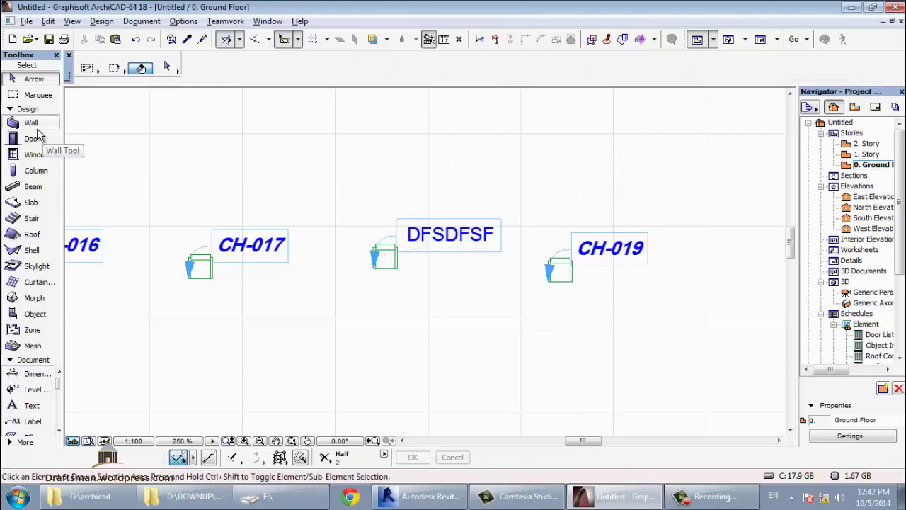
Clear the armchair selection and open the document's schedules and lists commands.
click(384, 269)
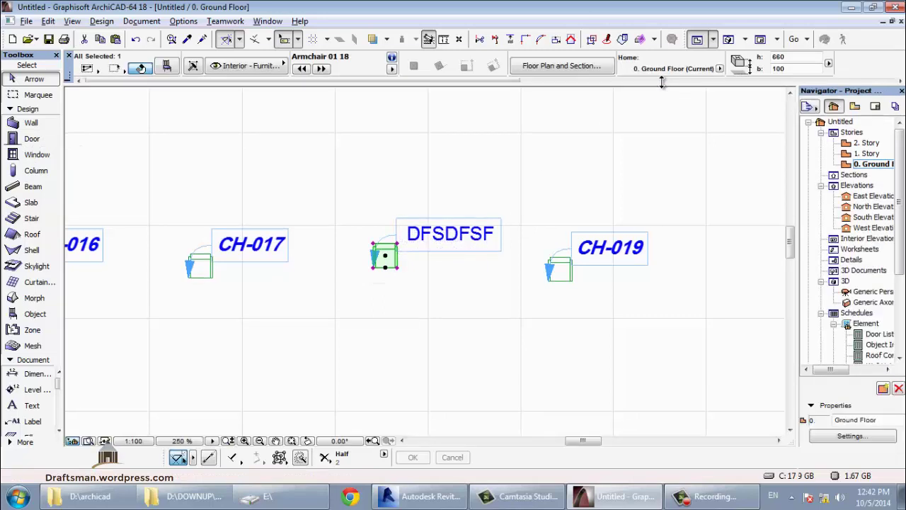
key(Escape)
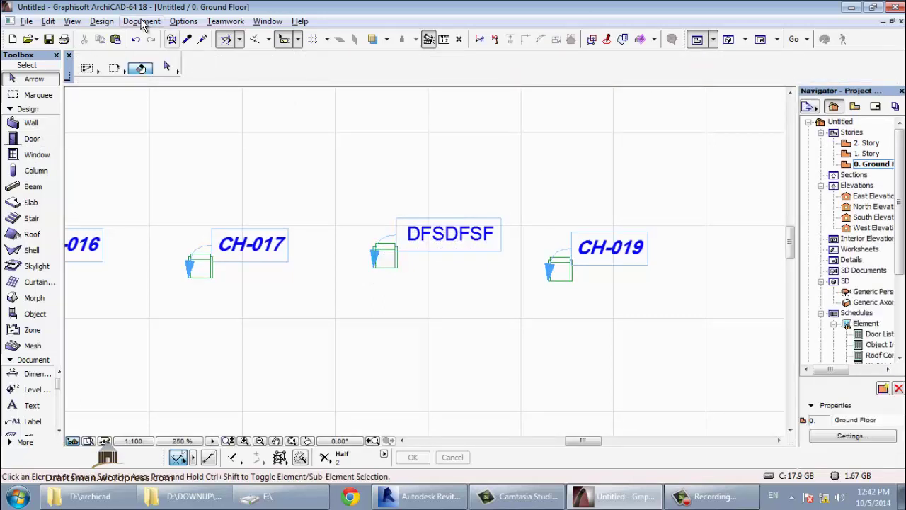
click(142, 21)
mouse_move(228, 280)
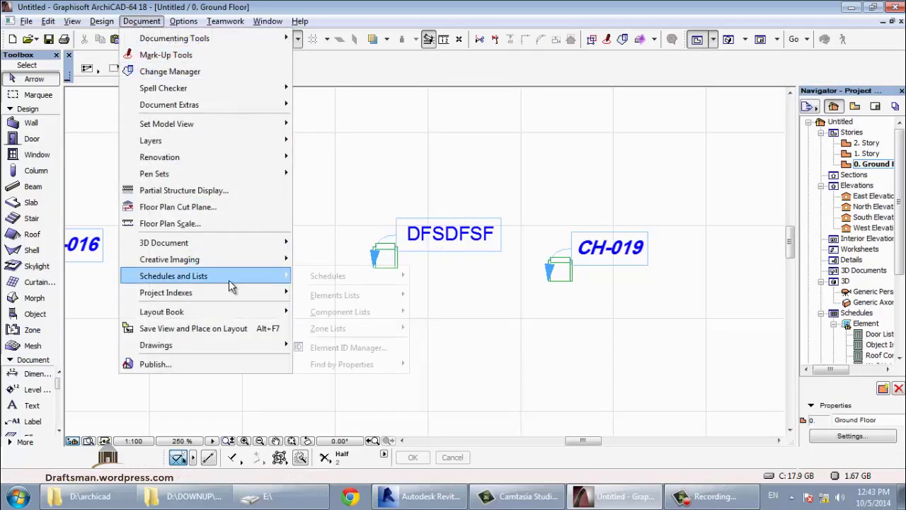